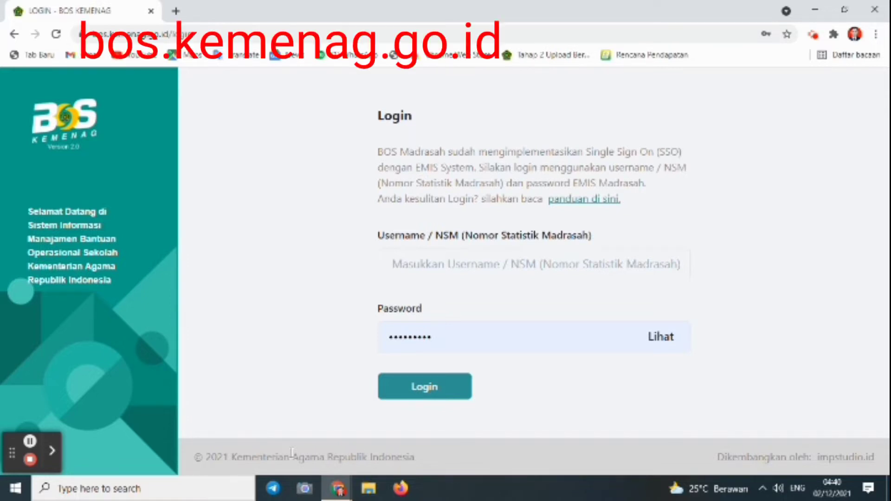
# Log in to BOS Kemenag with the saved NSM username and account password, and dismiss the bank information notice.
pyautogui.click(461, 266)
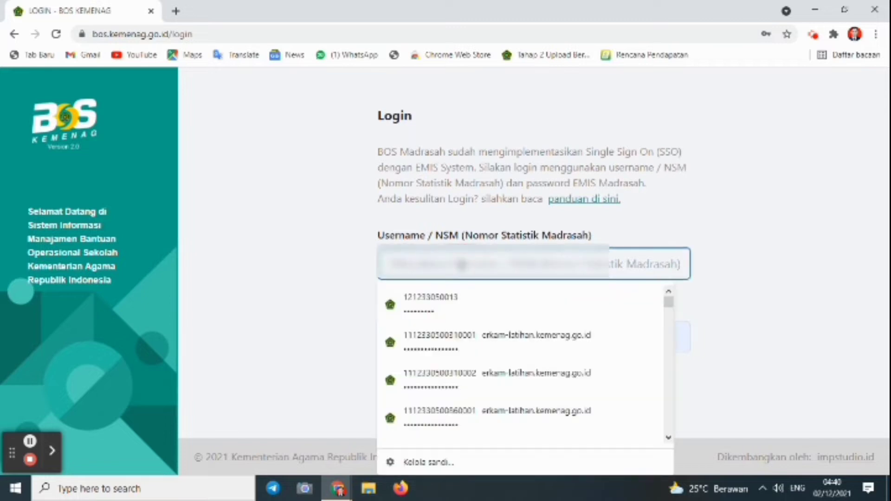
pyautogui.click(453, 301)
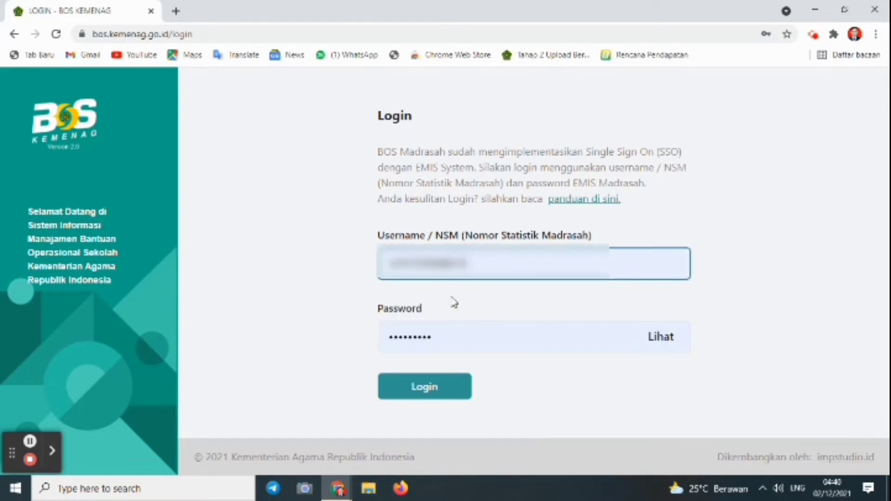
pyautogui.click(453, 388)
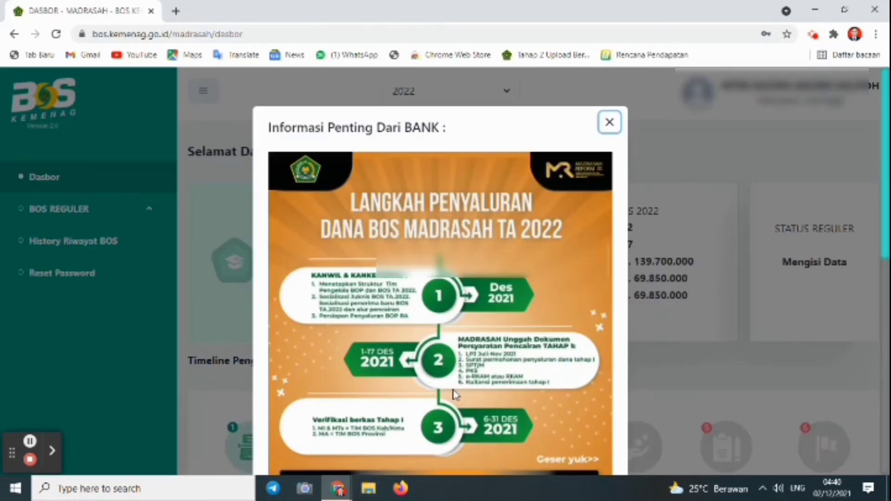
pyautogui.click(616, 125)
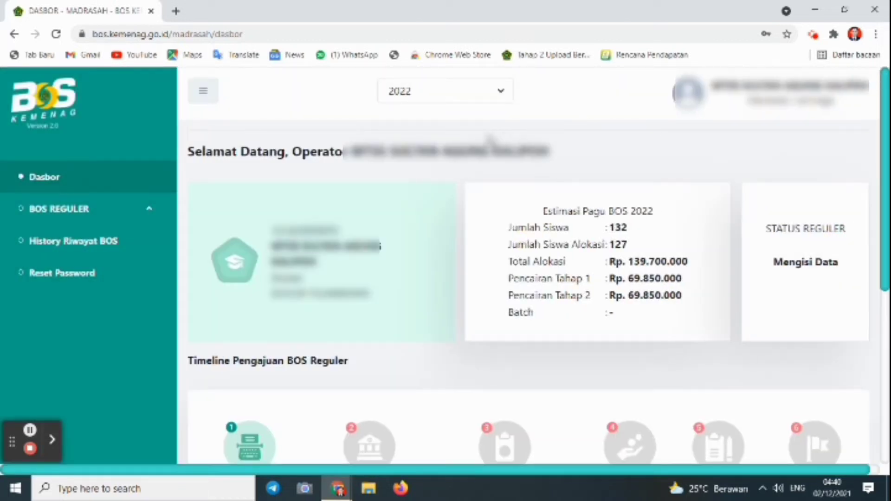
# View the dashboard's BOS allocation for the year 2021, and return the year to 2022.
pyautogui.click(499, 92)
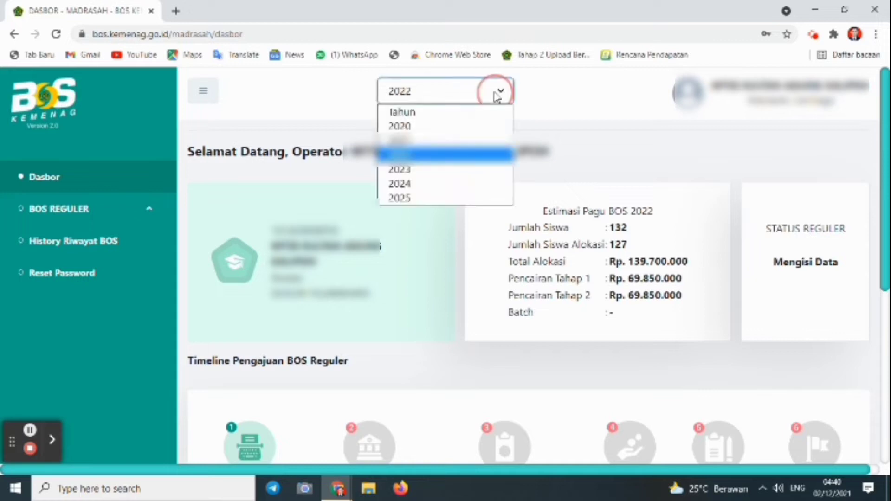
pyautogui.click(554, 93)
pyautogui.click(494, 92)
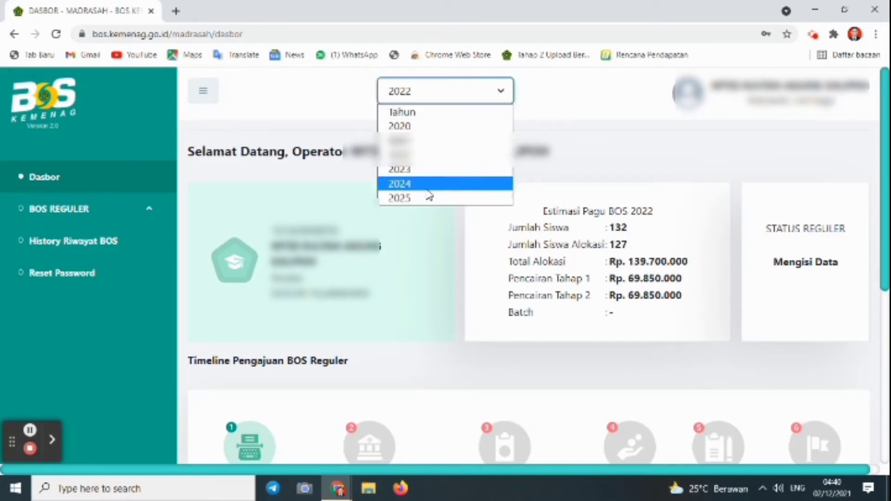
pyautogui.click(432, 140)
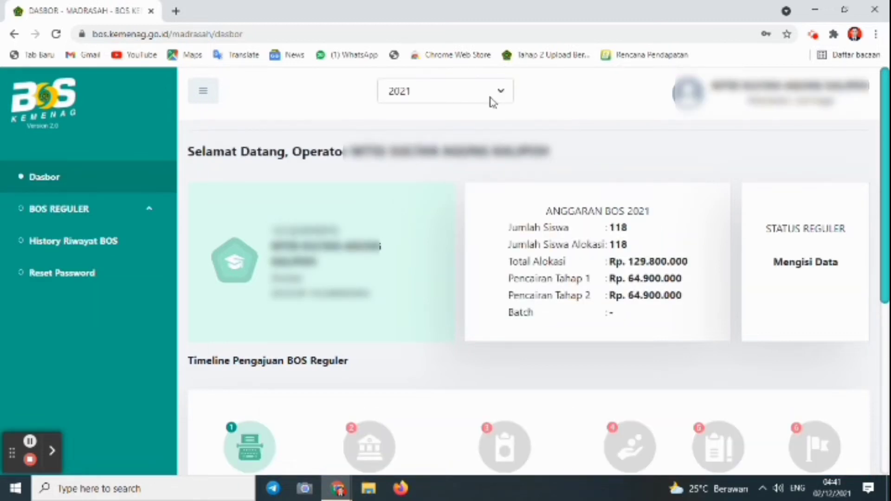
pyautogui.click(493, 101)
pyautogui.click(431, 155)
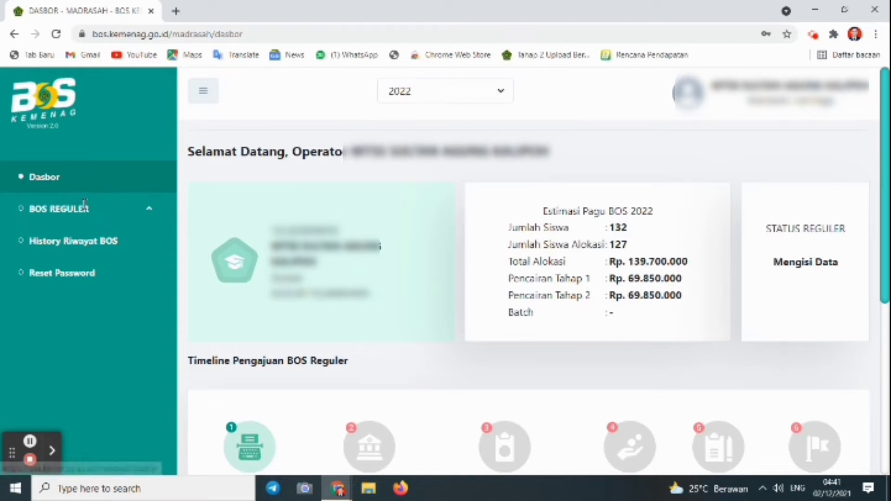
# Open the Perjanjian Kerja Sama page under BOS Reguler and examine the Nomor PKS Madrasah field and the agreement download option.
pyautogui.click(97, 213)
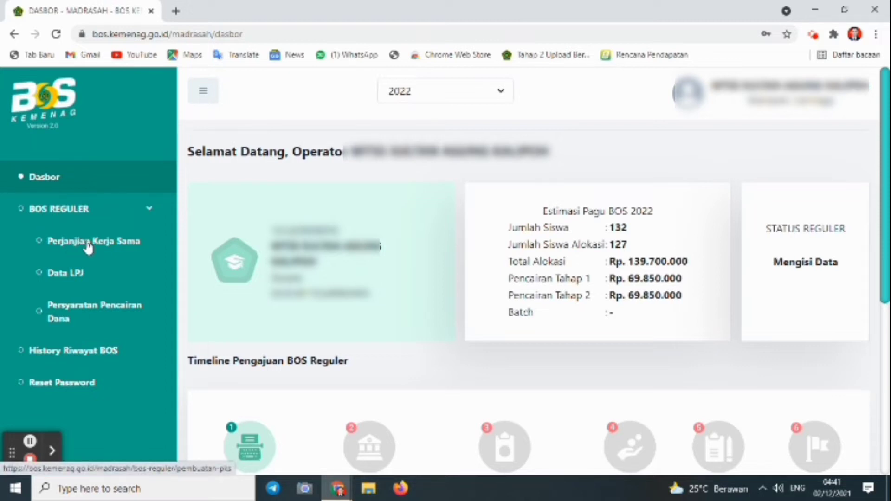
pyautogui.click(88, 249)
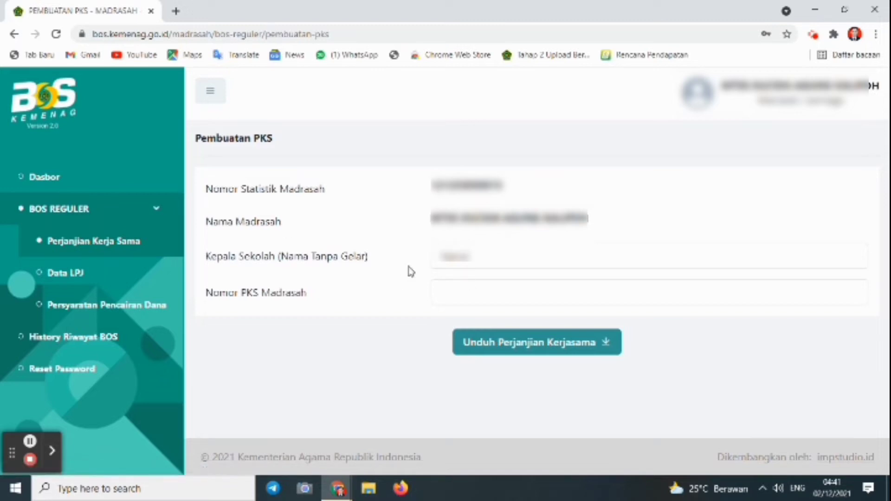
pyautogui.click(467, 295)
pyautogui.click(493, 347)
# Open Data LPJ and review the table of BOS stages from 2020 to 2022, including the Tarik eRKAM actions.
pyautogui.click(80, 278)
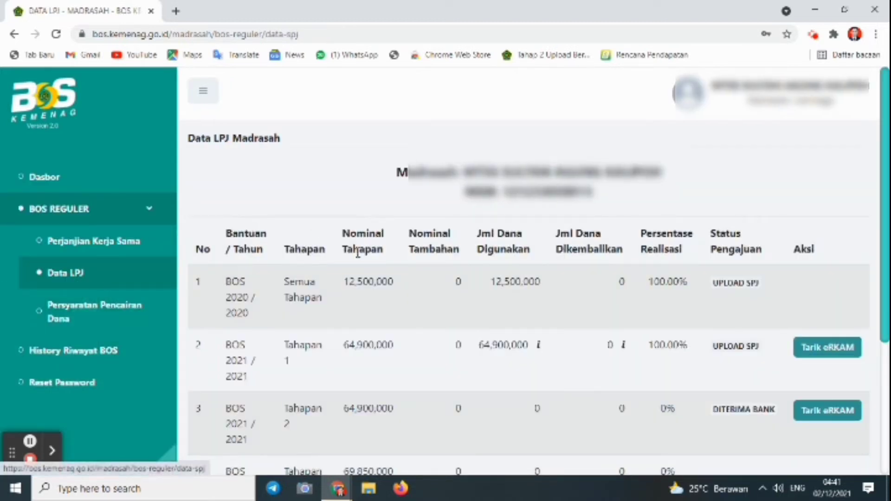
pyautogui.moveTo(885, 215); pyautogui.dragTo(887, 223)
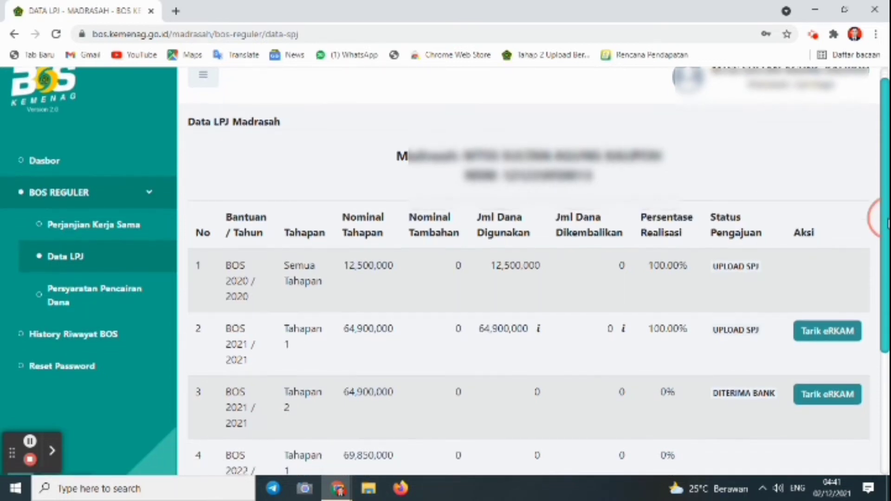
pyautogui.rightClick(885, 256)
pyautogui.click(811, 180)
pyautogui.moveTo(884, 246); pyautogui.dragTo(886, 346)
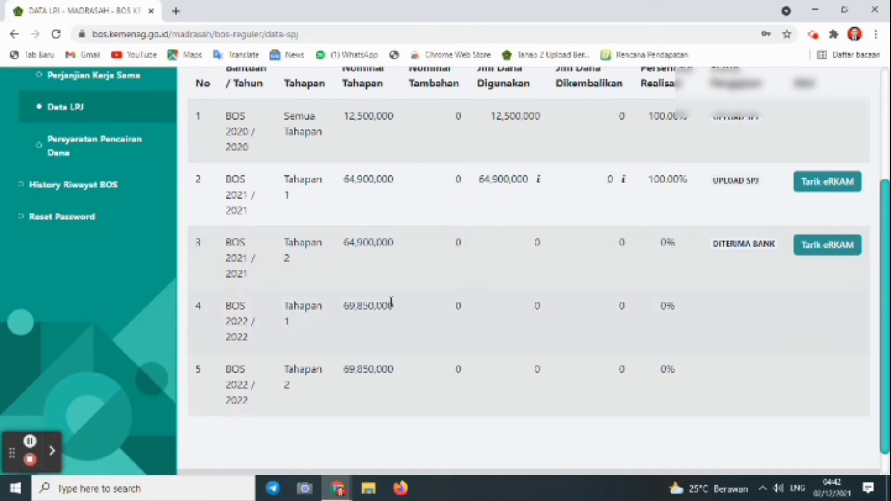
# Open Persyaratan Pencairan Dana, dismiss the bank information notice, and review the list of BOS 2022 documents to upload.
pyautogui.click(95, 147)
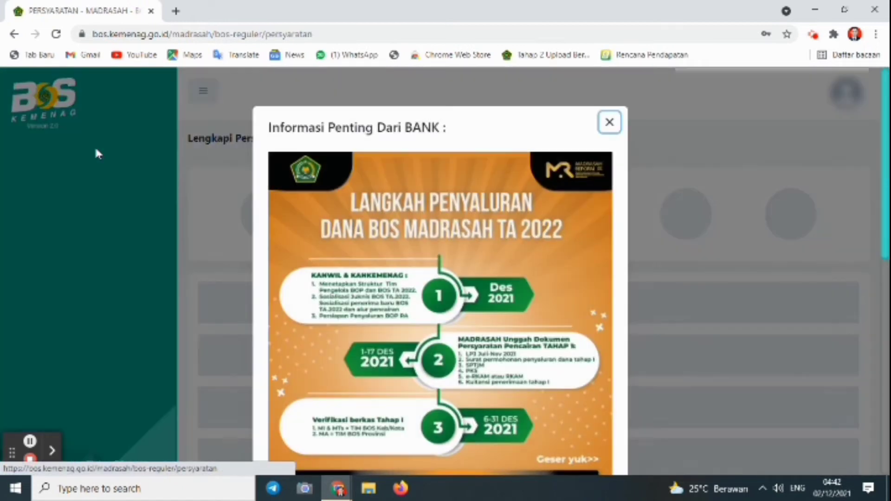
pyautogui.click(596, 119)
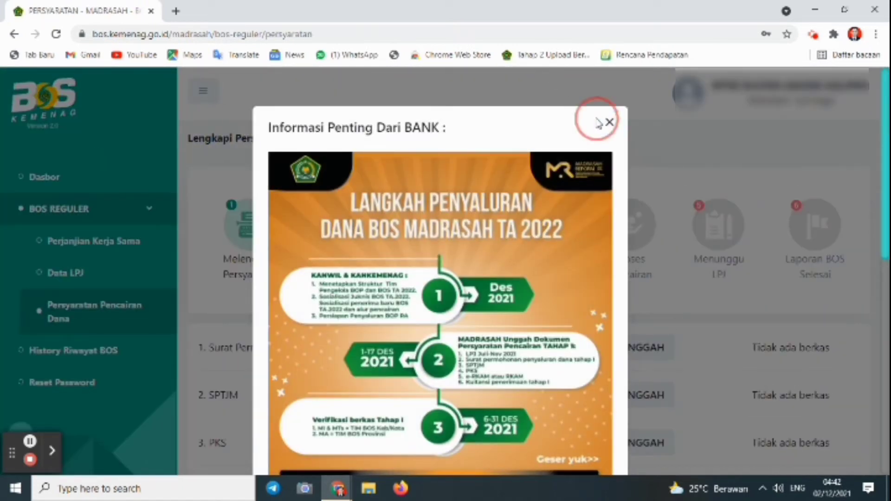
pyautogui.click(609, 123)
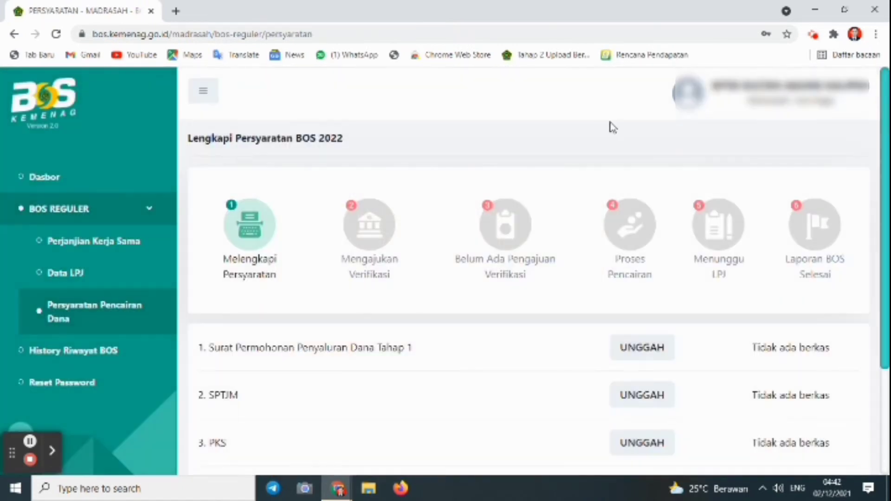
pyautogui.scroll(-3, 725, 285)
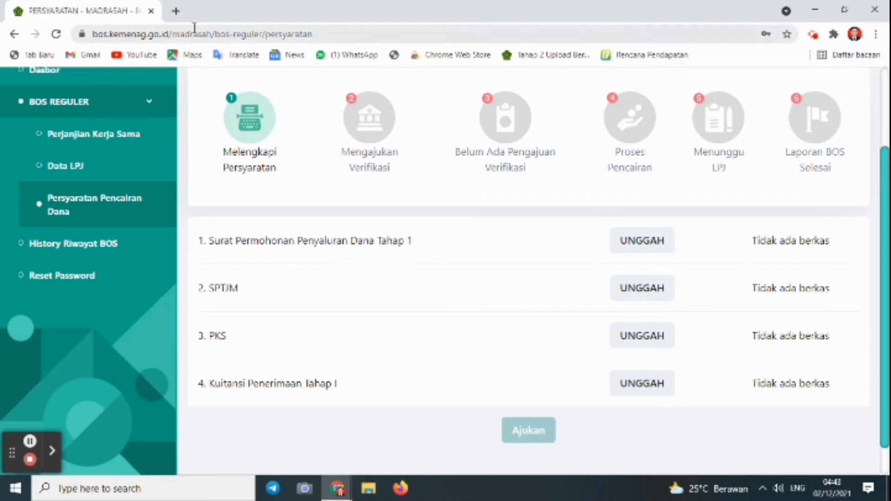
# Load the bos.kemenag.go.id home page in a new browser tab and dismiss the Informasi Penting notice.
pyautogui.click(176, 11)
pyautogui.write('b')
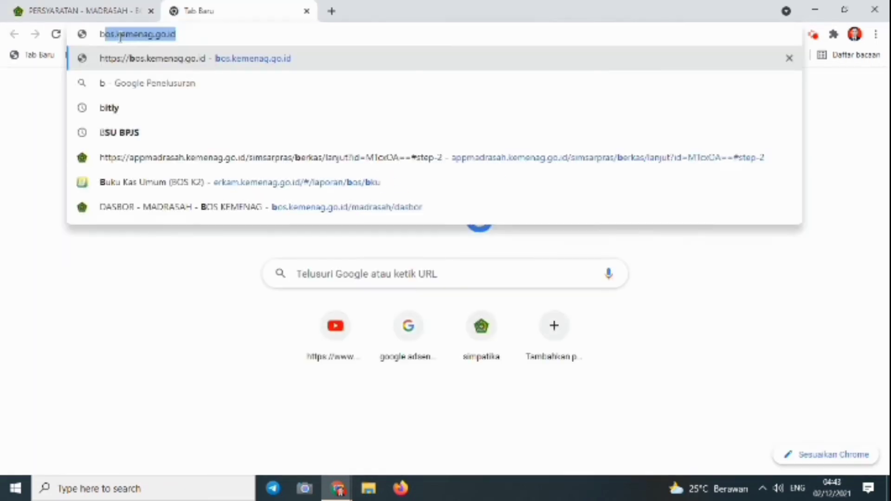
pyautogui.press('Return')
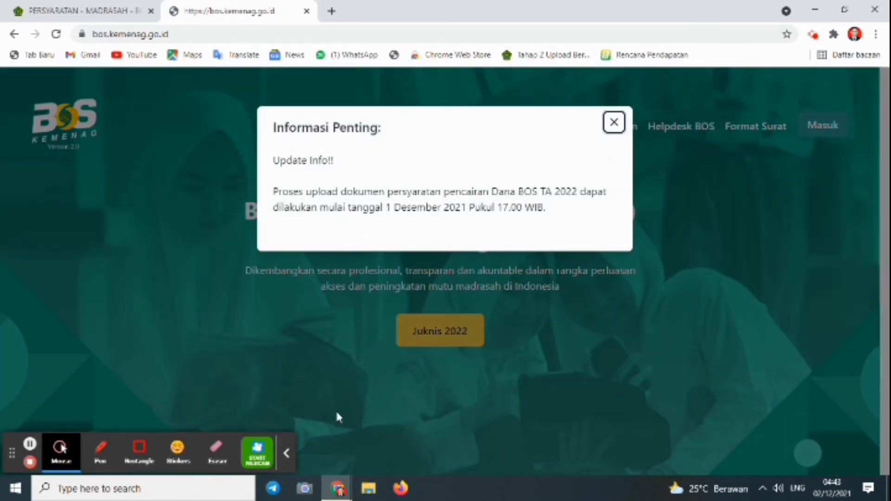
pyautogui.click(290, 456)
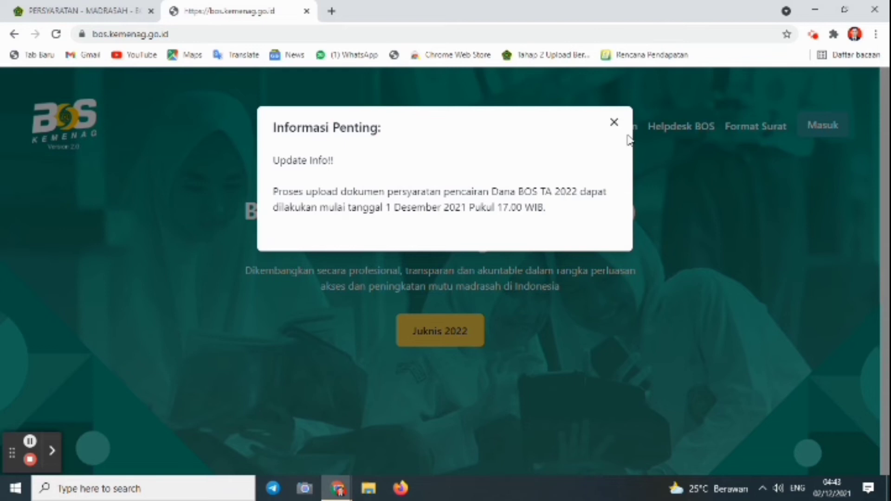
pyautogui.click(613, 122)
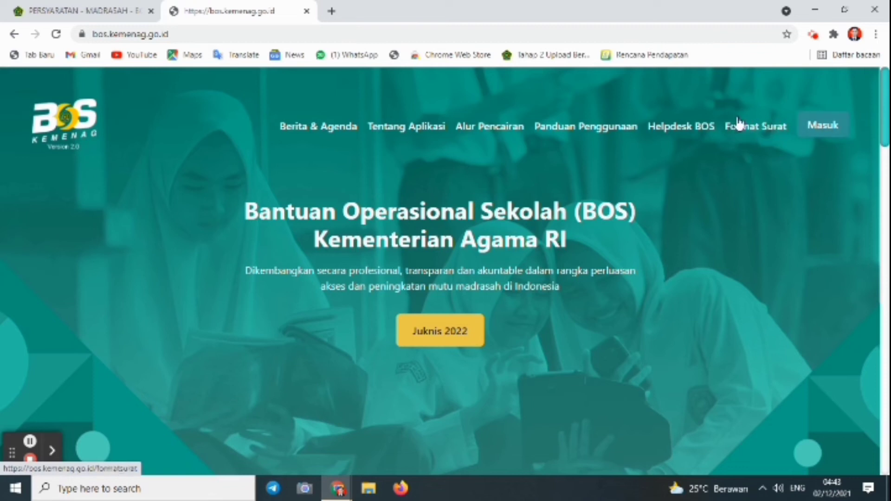
# Open Format Surat, look through the letter templates in the shared FORMAT folder on Google Drive, and close that tab.
pyautogui.click(767, 132)
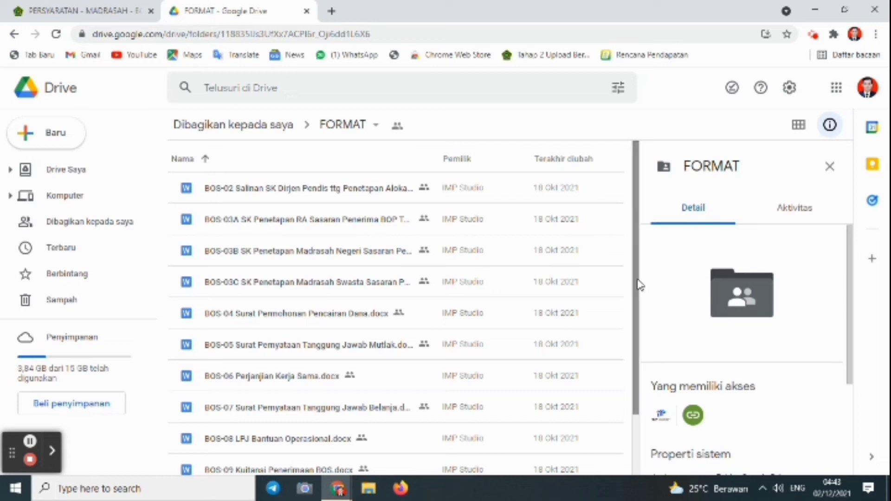
pyautogui.moveTo(638, 285); pyautogui.dragTo(638, 344)
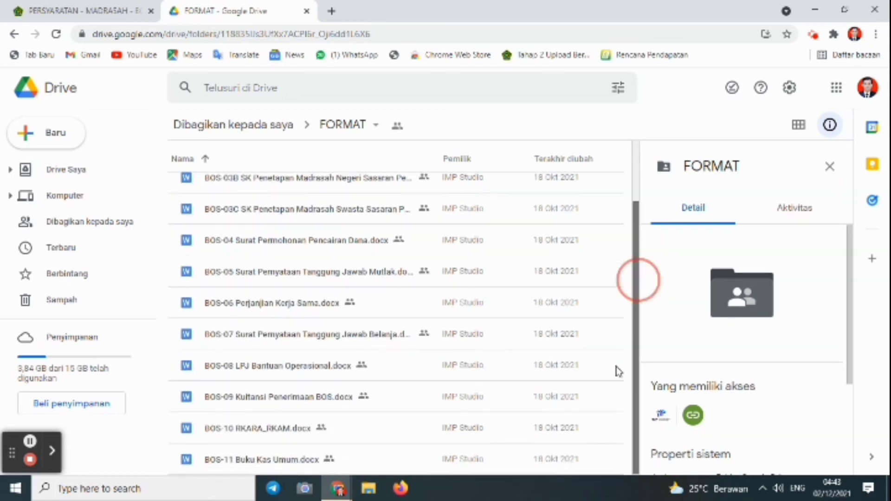
pyautogui.scroll(3, 611, 302)
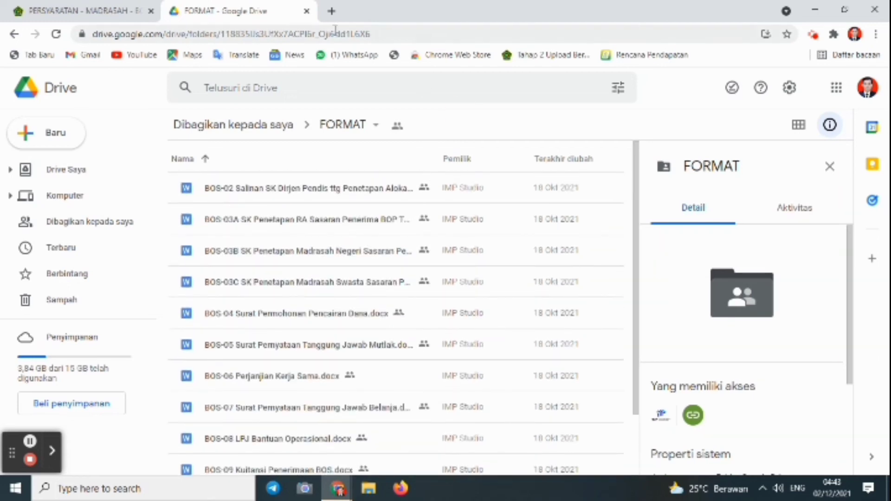
pyautogui.click(306, 11)
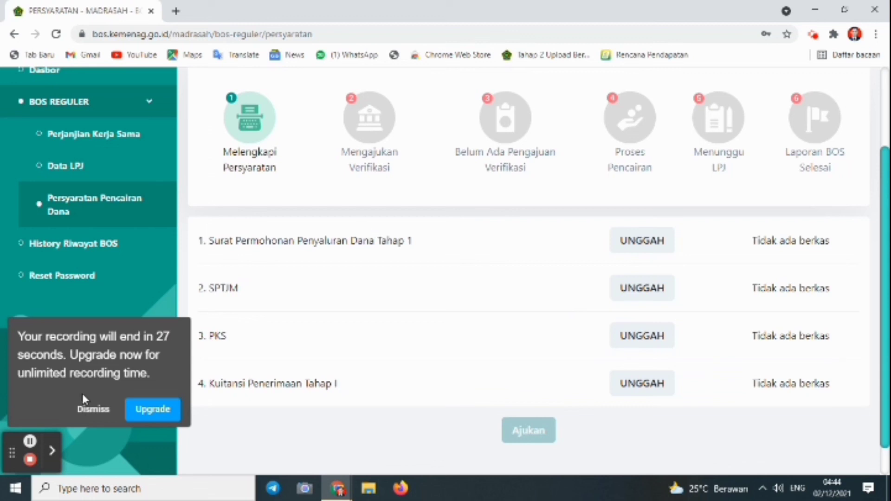
pyautogui.click(88, 409)
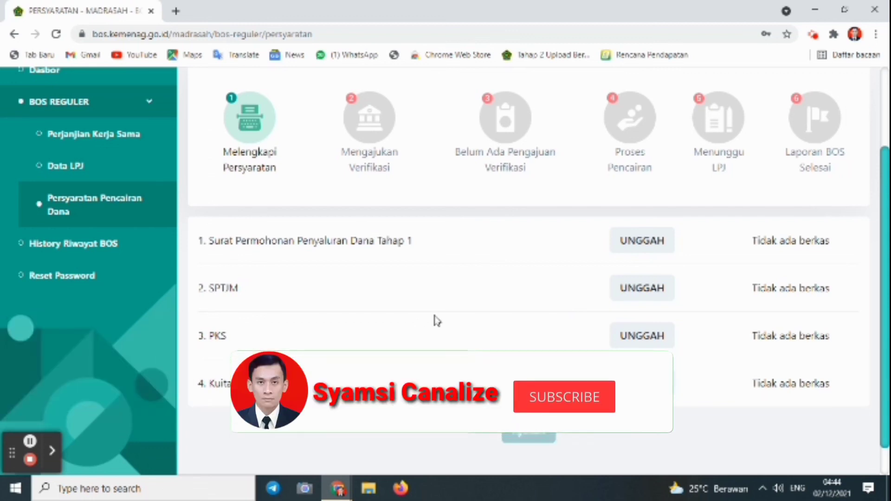